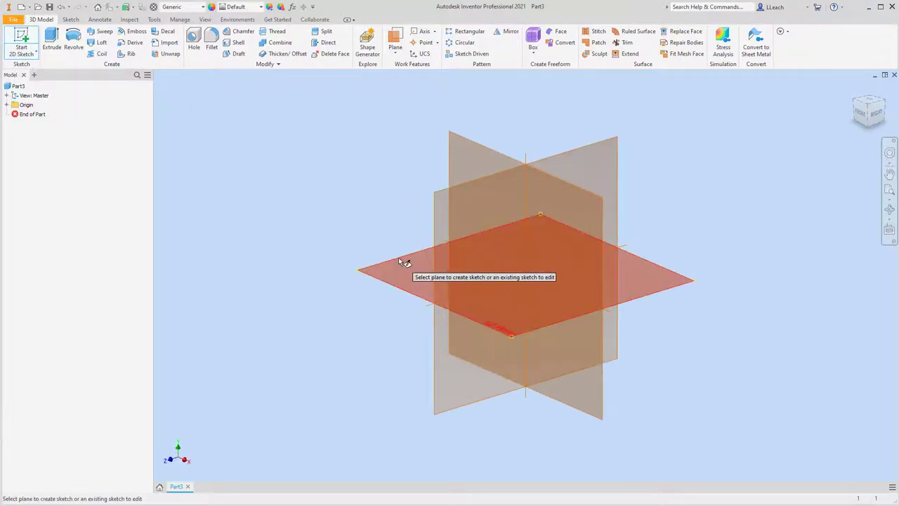
- Start a sketch on the horizontal XZ plane and rotate the top view until the X axis runs horizontally
left_click(399, 259)
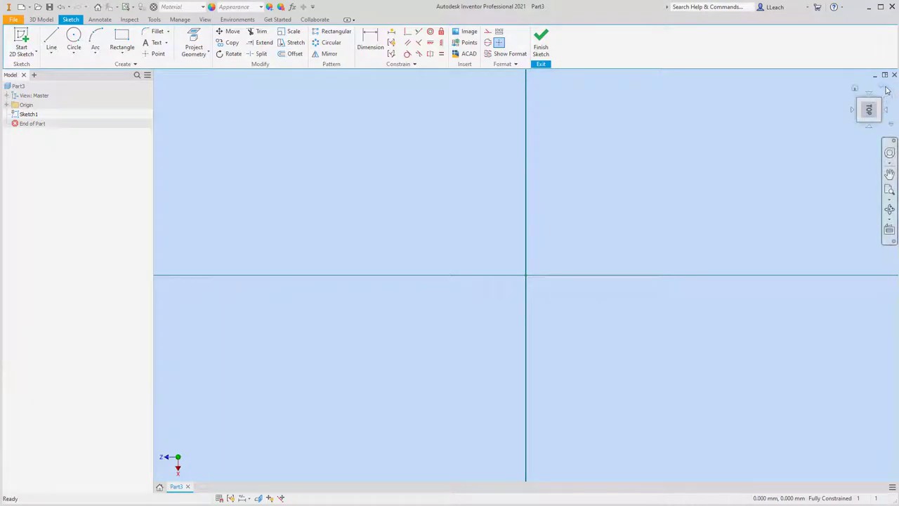
left_click(886, 89)
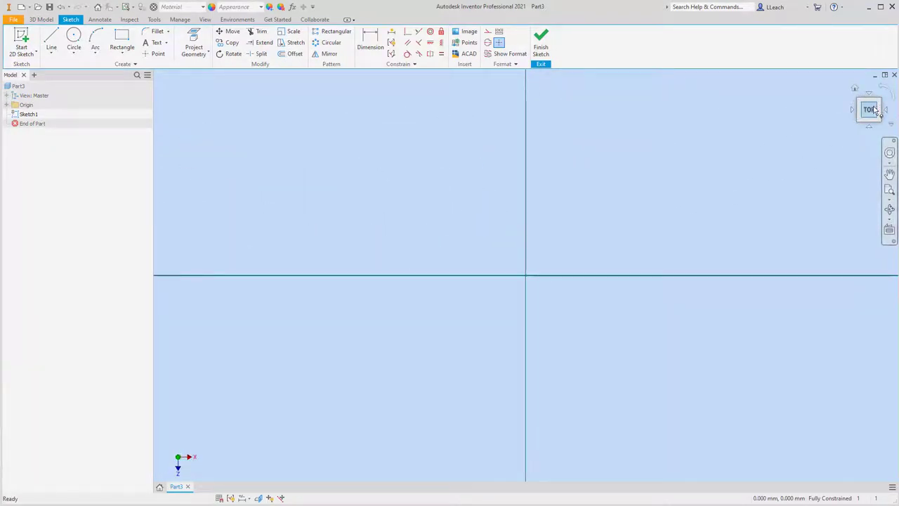
left_click(869, 111)
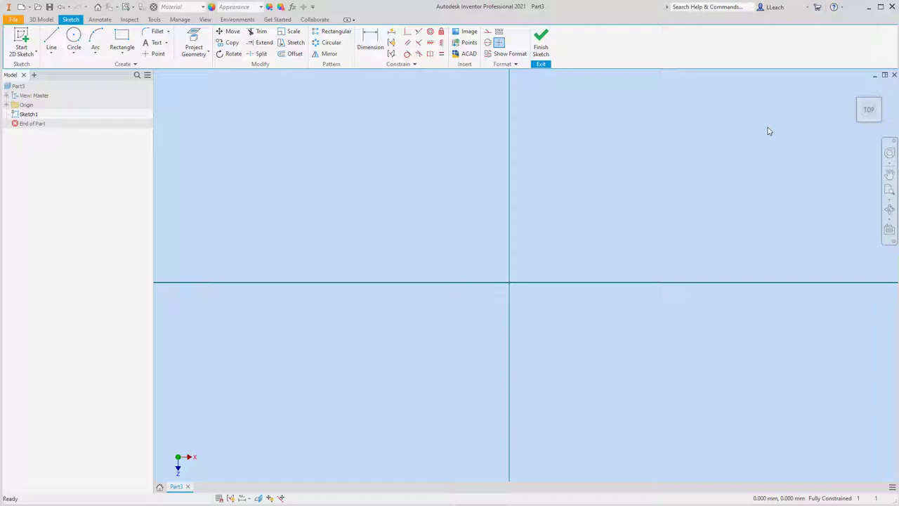
- Sketch a centre-point circle about 131 mm in diameter centred on the origin
left_click(74, 55)
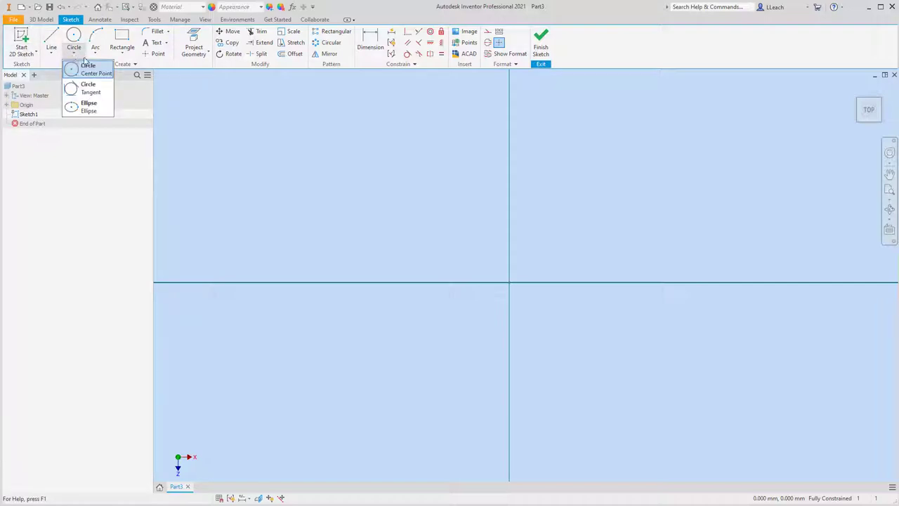
left_click(96, 75)
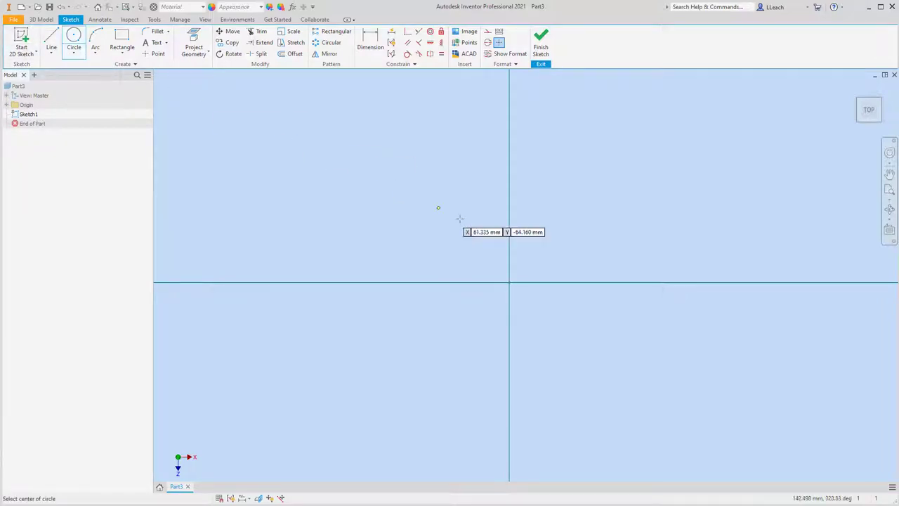
left_click(509, 283)
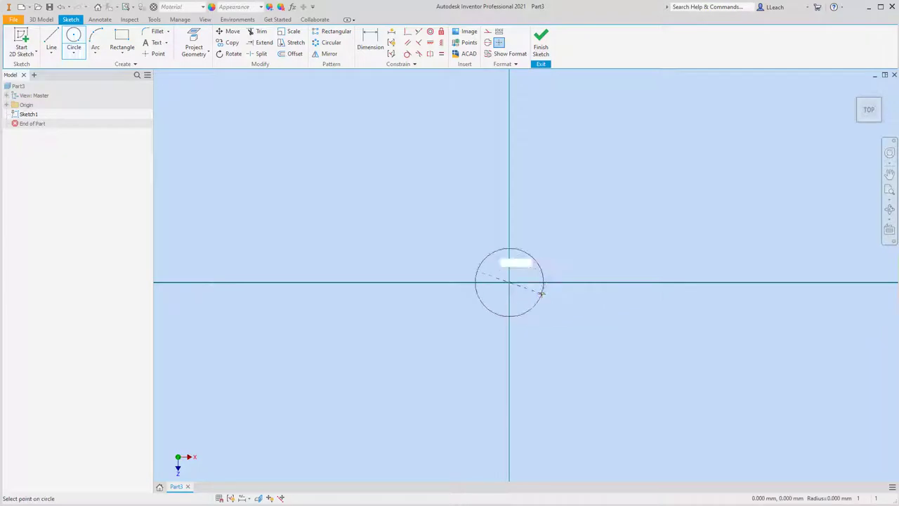
left_click(575, 319)
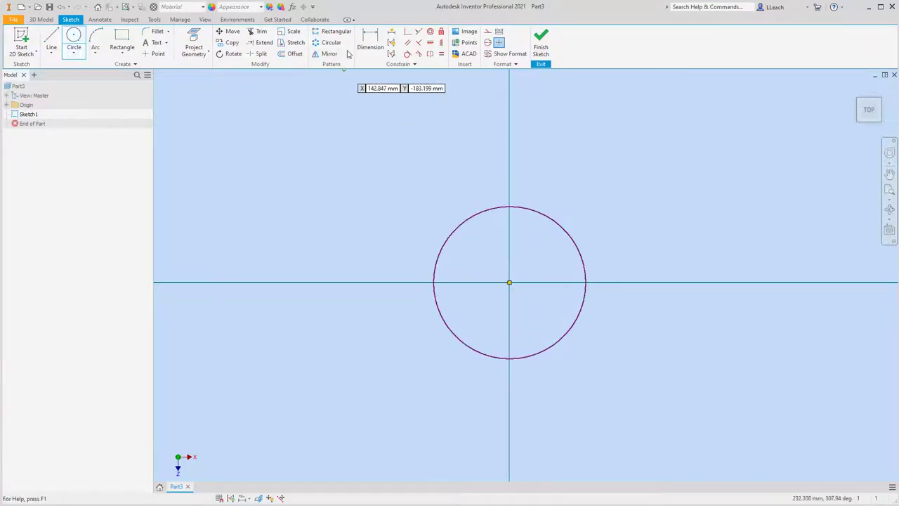
- Dimension the circle at the origin as a radius and set it to 40 mm
left_click(371, 42)
left_click(547, 213)
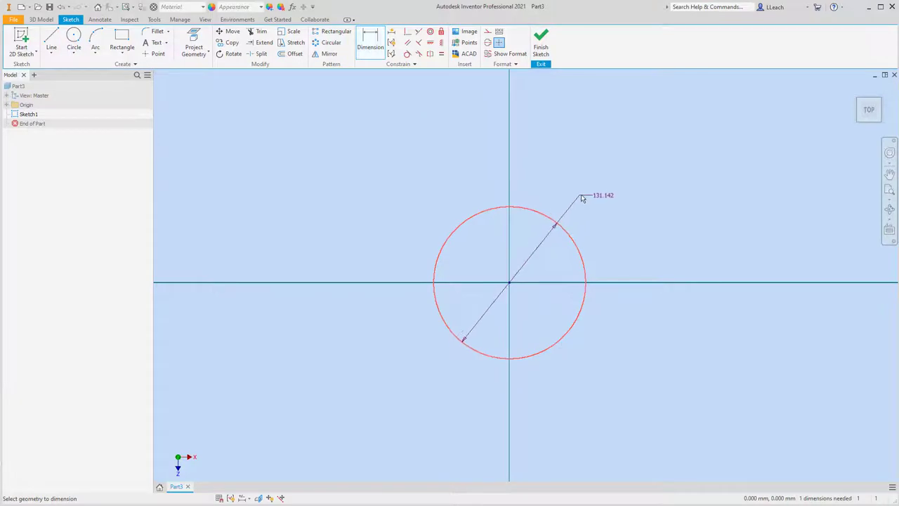
right_click(601, 197)
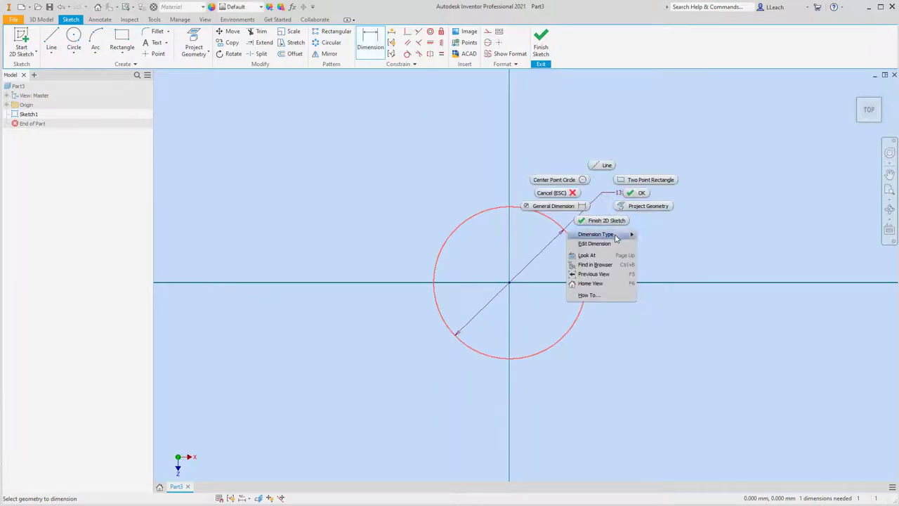
mouse_move(618, 235)
left_click(653, 234)
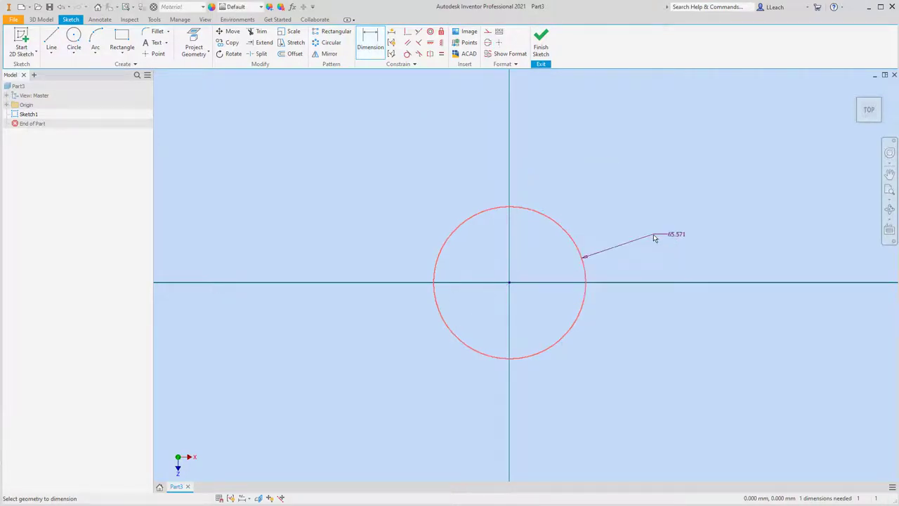
left_click(632, 209)
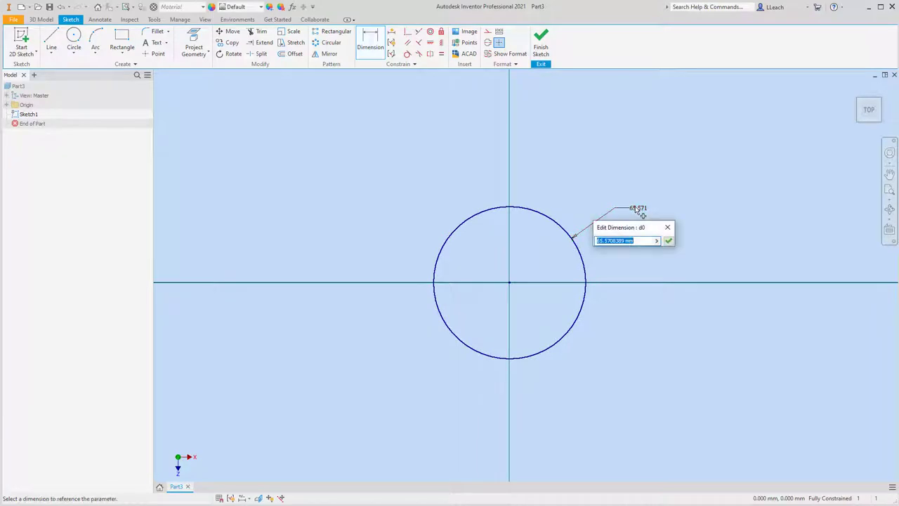
type("40")
key("Return")
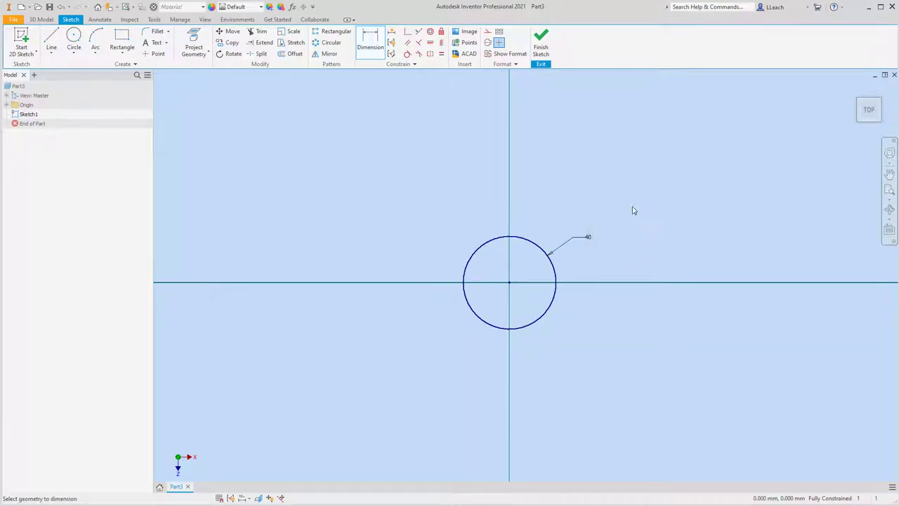
left_click(74, 53)
left_click(93, 73)
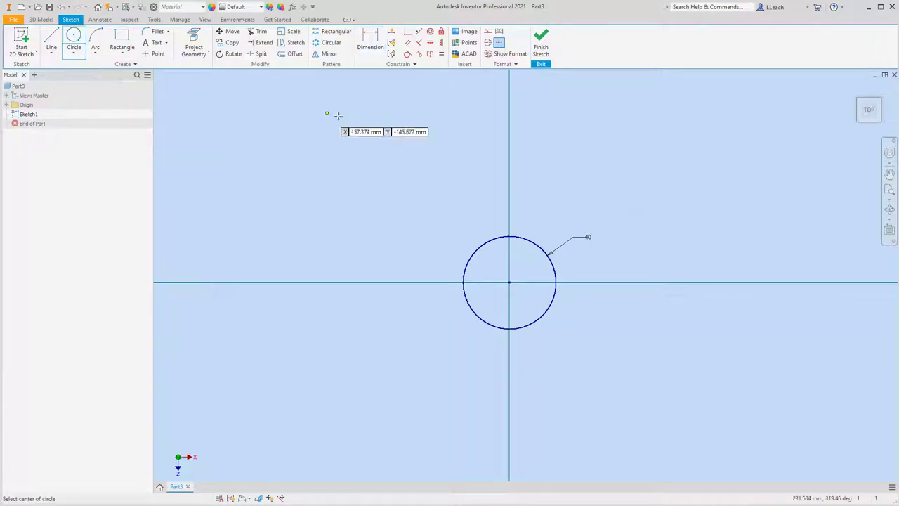
left_click(666, 281)
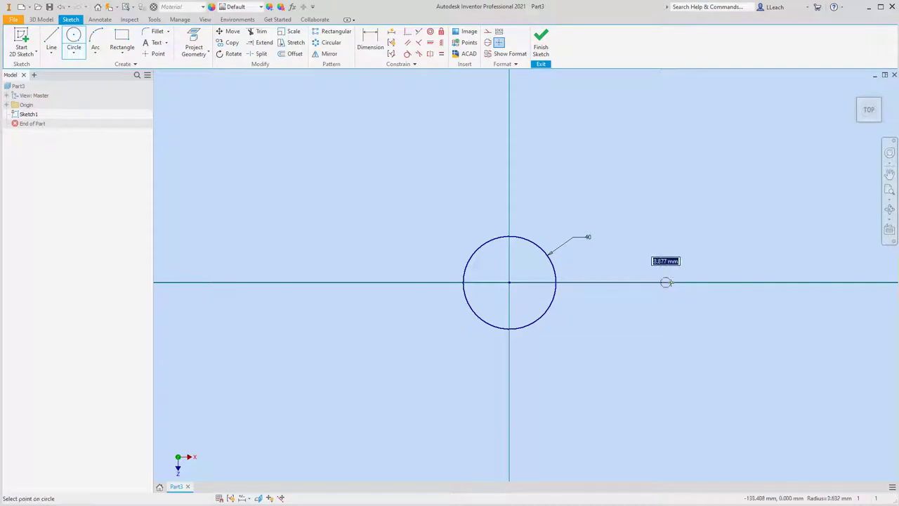
left_click(682, 287)
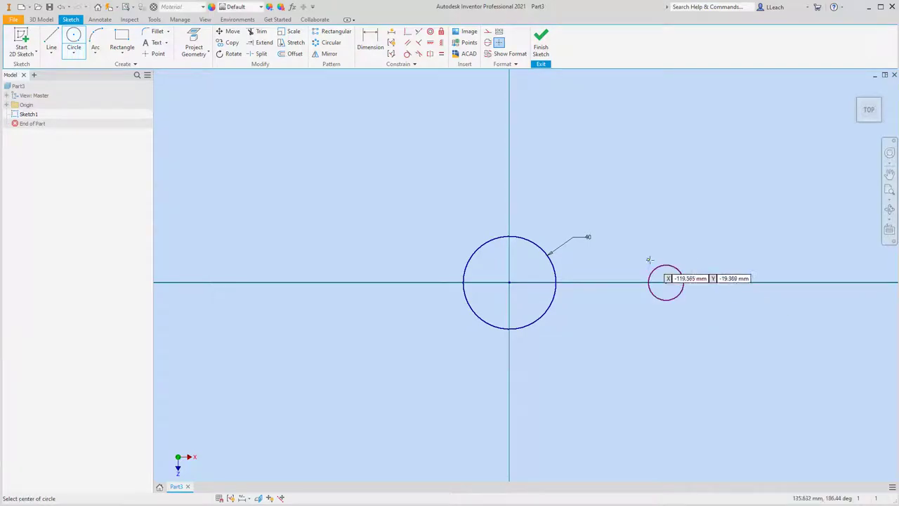
left_click(326, 281)
left_click(349, 296)
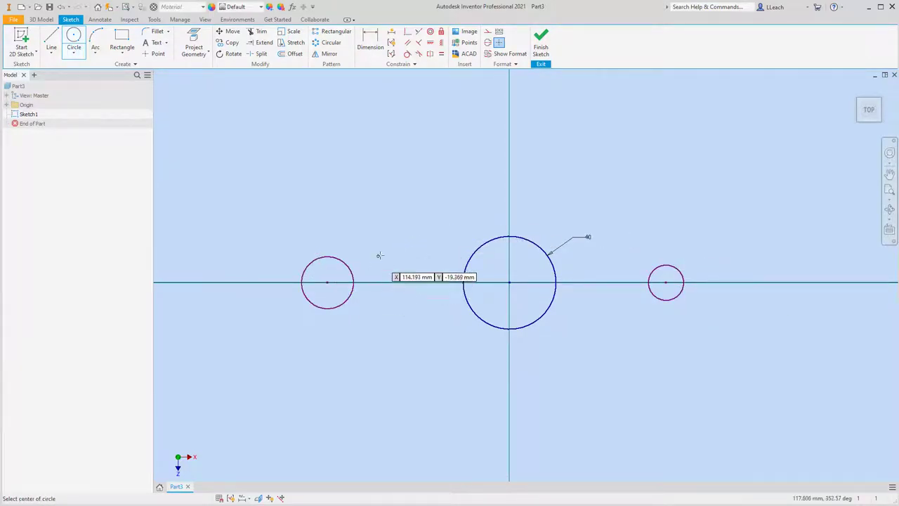
key("Escape")
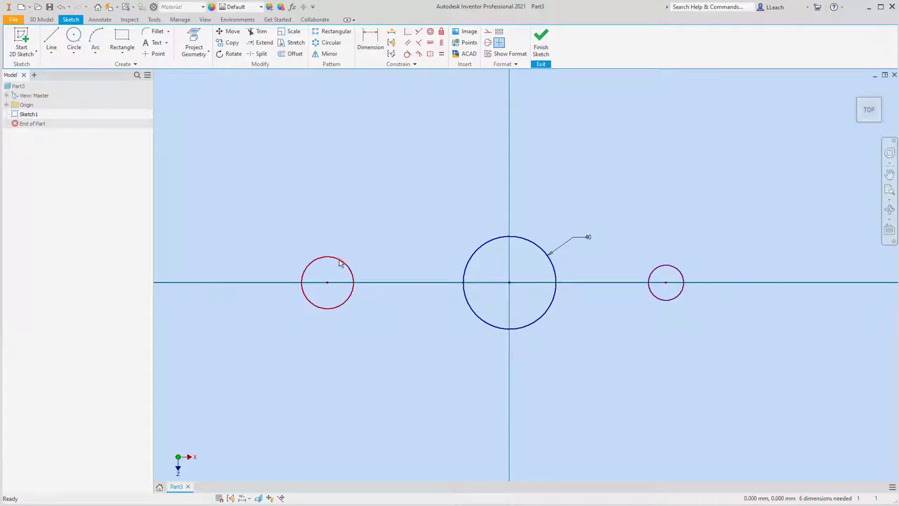
key("Delete")
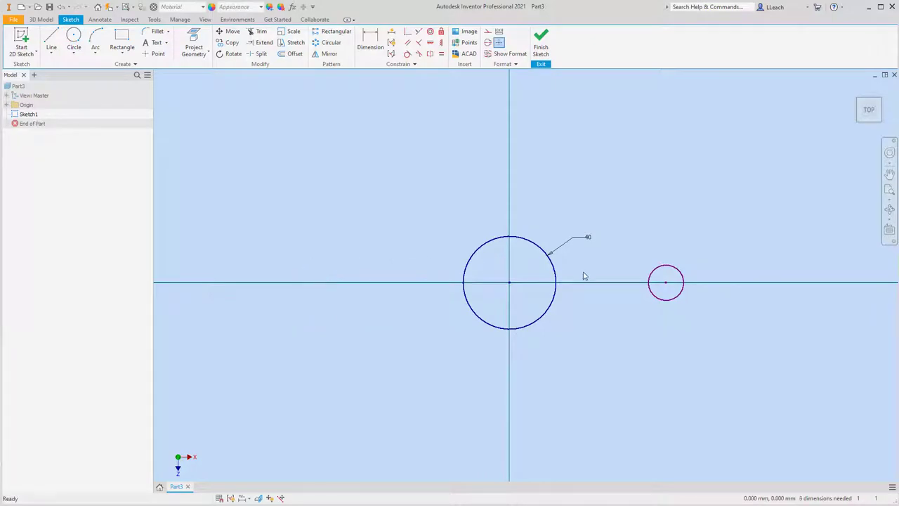
key("Delete")
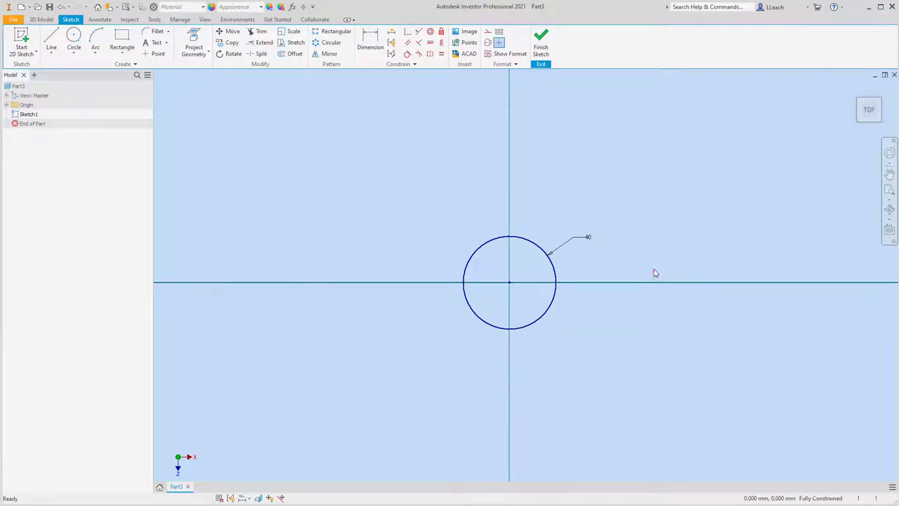
- Sketch a small circle about 27 mm in diameter to the right of the central circle, about 42 mm above the horizontal axis
left_click(84, 55)
left_click(91, 69)
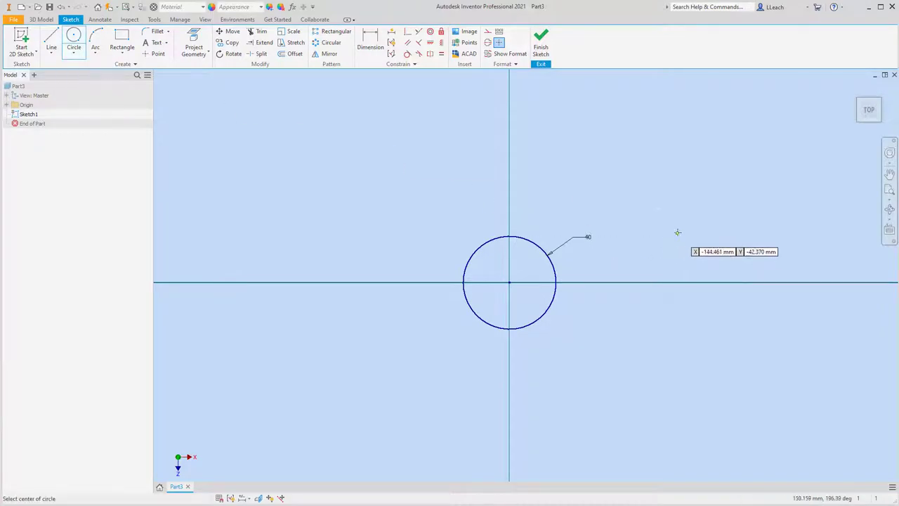
left_click(678, 232)
left_click(692, 241)
left_click(337, 216)
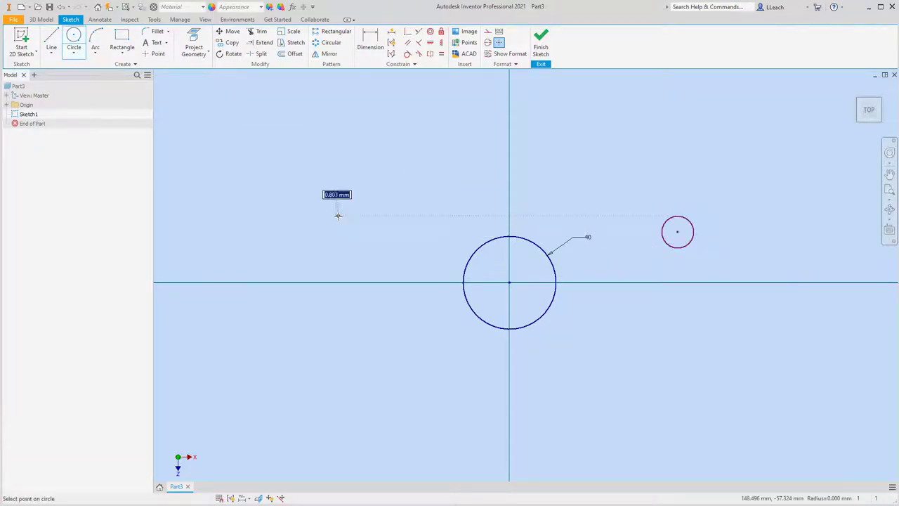
key("Escape")
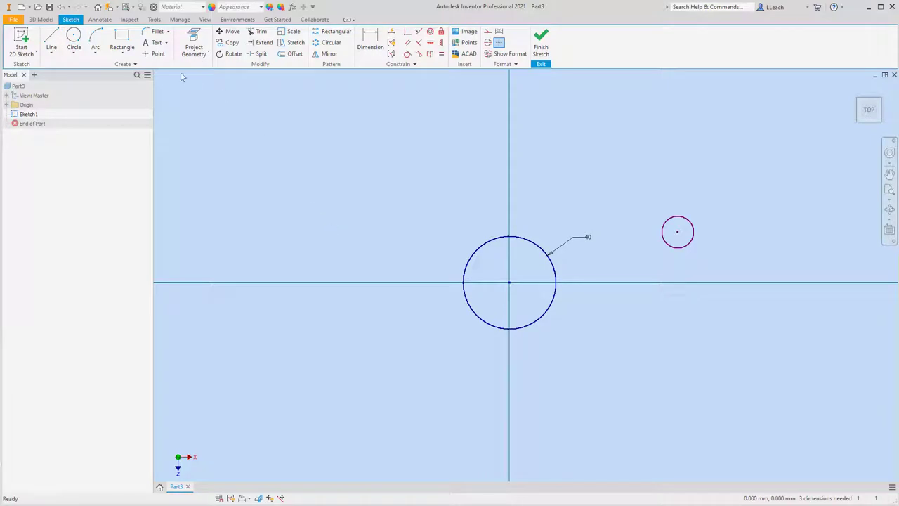
- Sketch another small centre-point circle to the left of the central circle, above the horizontal axis
left_click(76, 54)
left_click(87, 68)
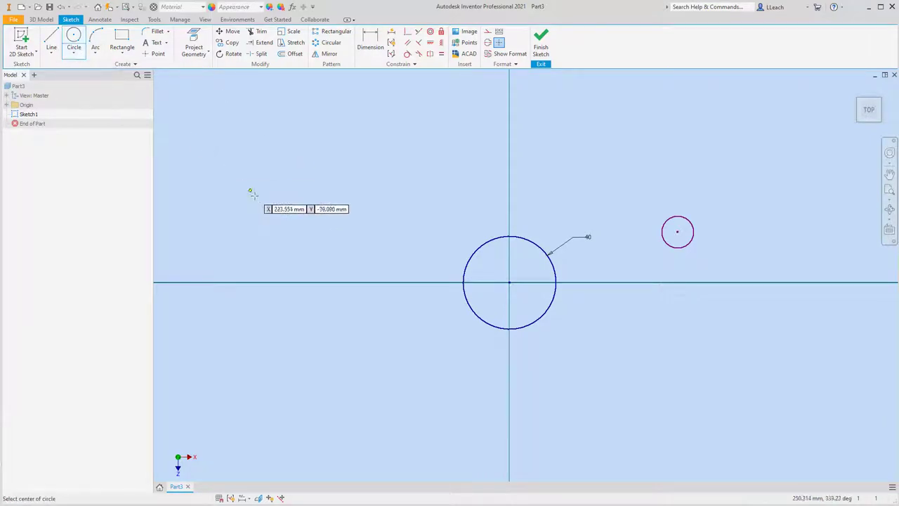
left_click(306, 198)
left_click(320, 210)
key("Escape")
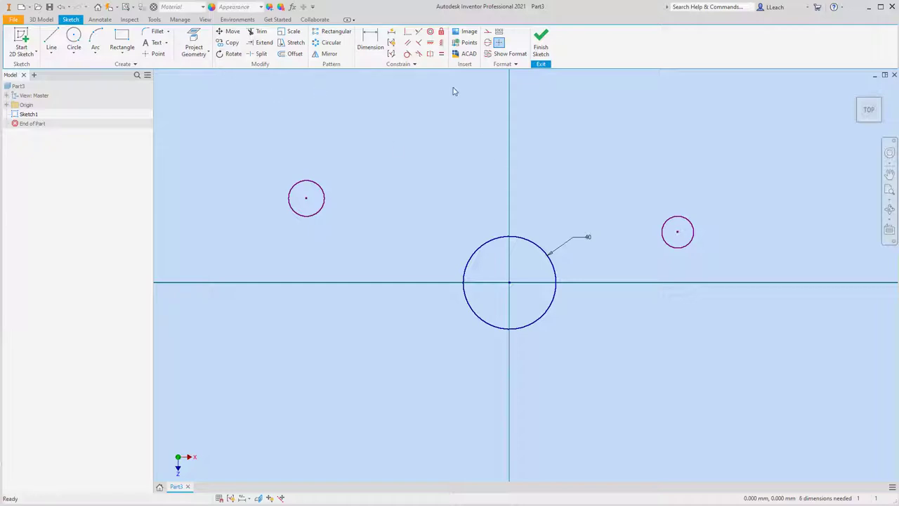
- Dimension the diameter of the small circle on the right as 15 mm
key("d")
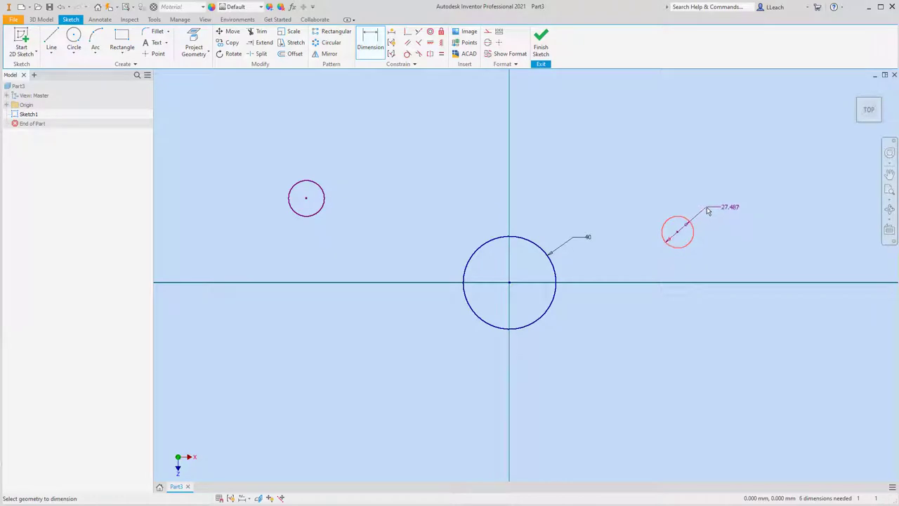
left_click(728, 212)
type("1")
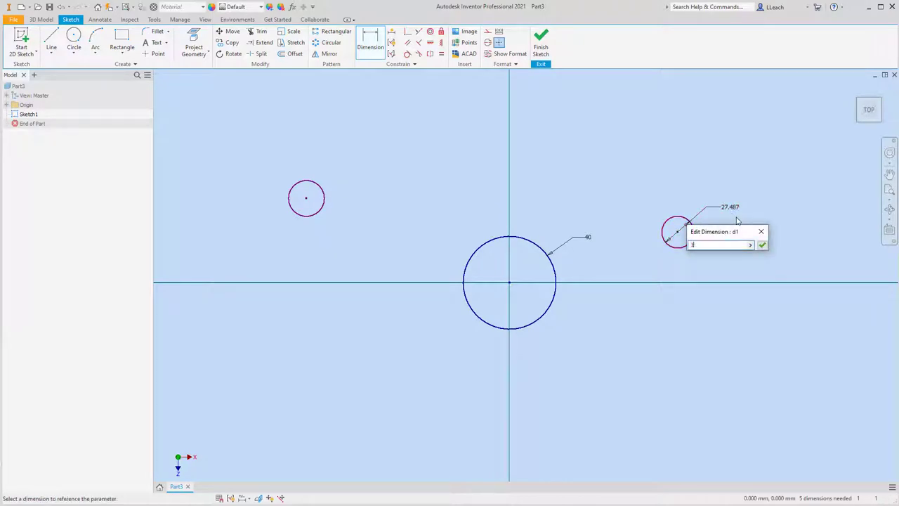
type("5")
left_click(762, 245)
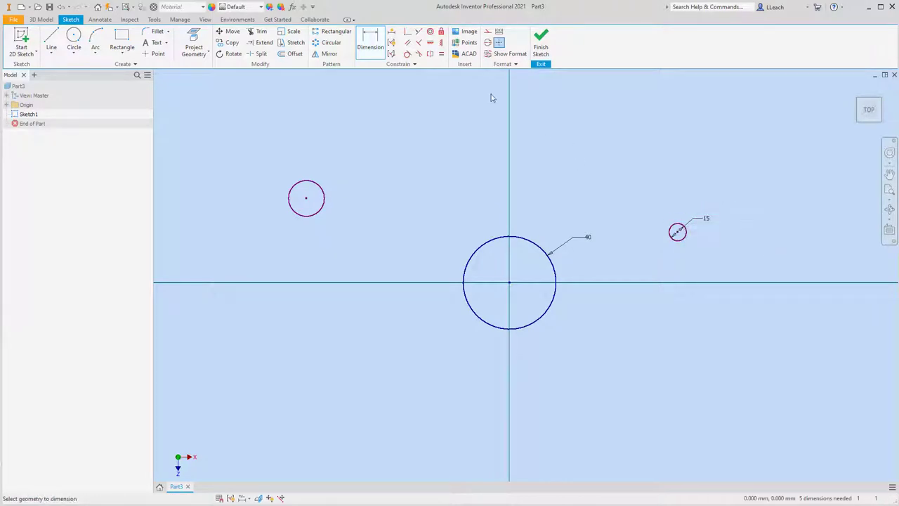
- Apply an Equal constraint between the right and left small circles so they share the same size
left_click(442, 56)
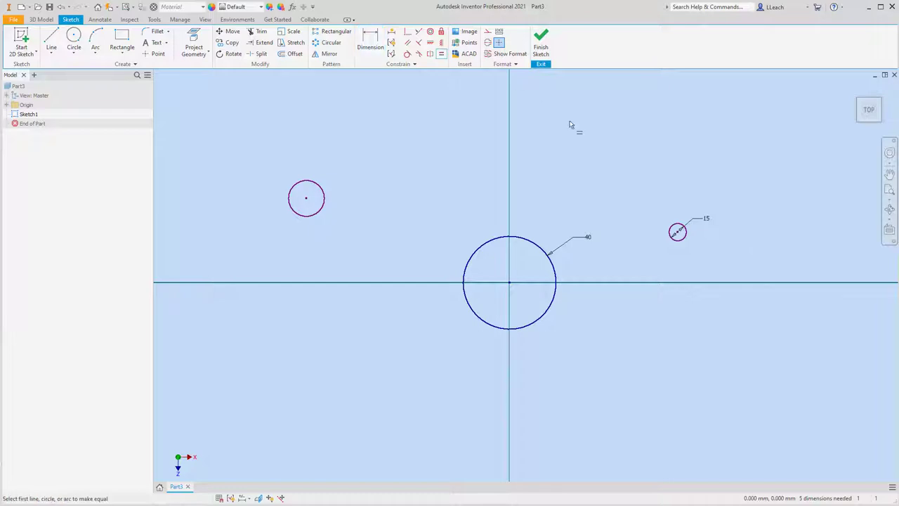
left_click(677, 229)
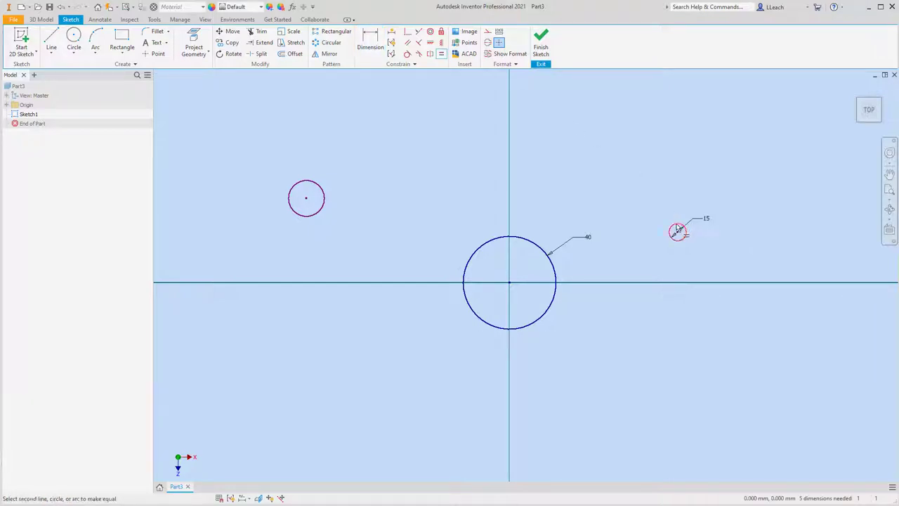
left_click(323, 183)
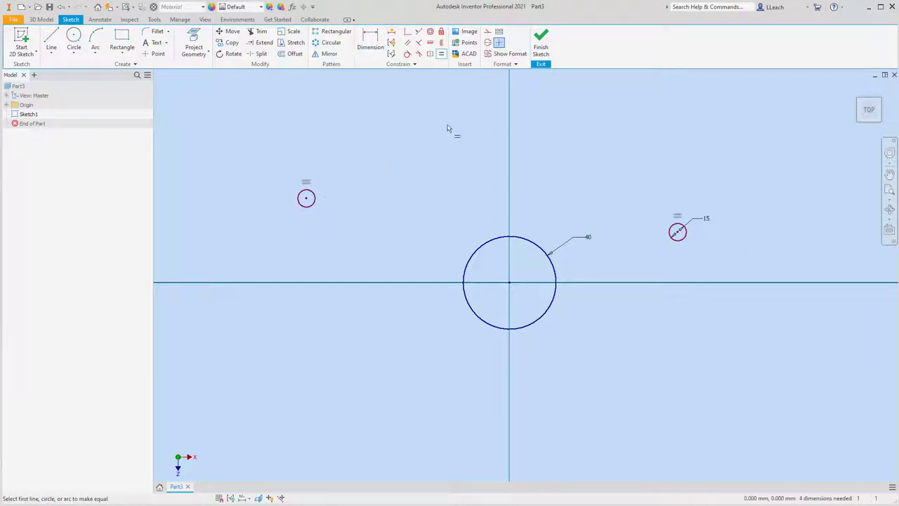
- Align the centres of both small circles with the central circle's centre using Horizontal constraints
left_click(430, 44)
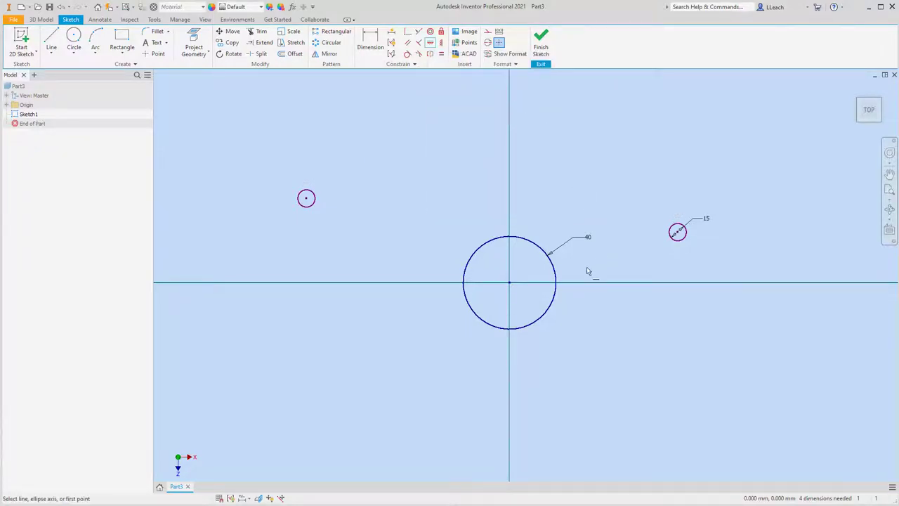
left_click(510, 284)
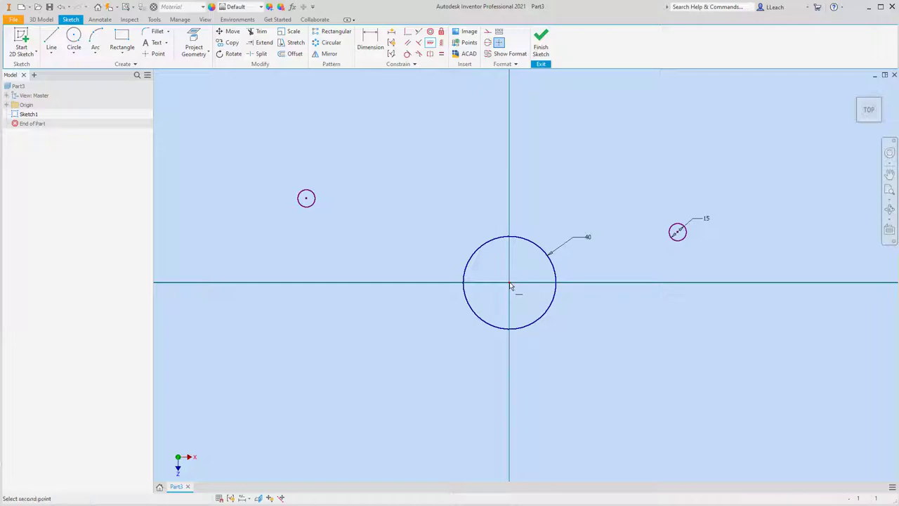
left_click(678, 233)
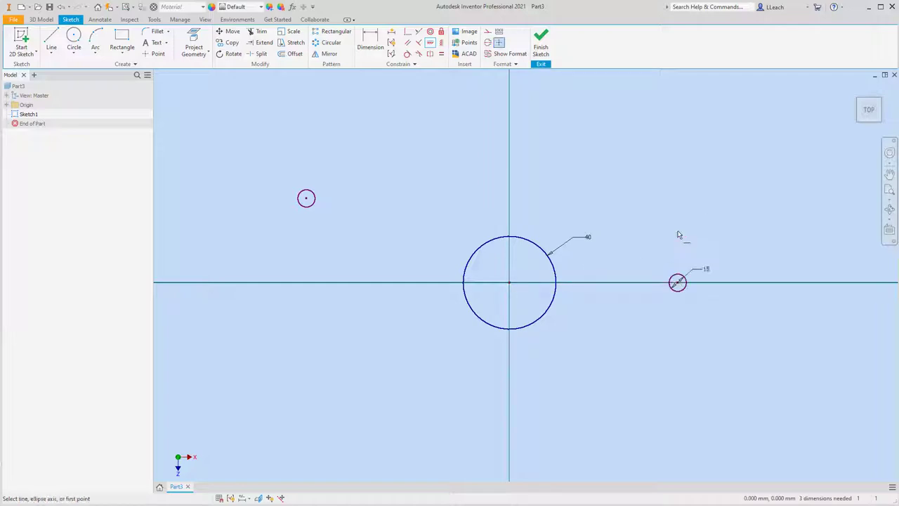
left_click(508, 285)
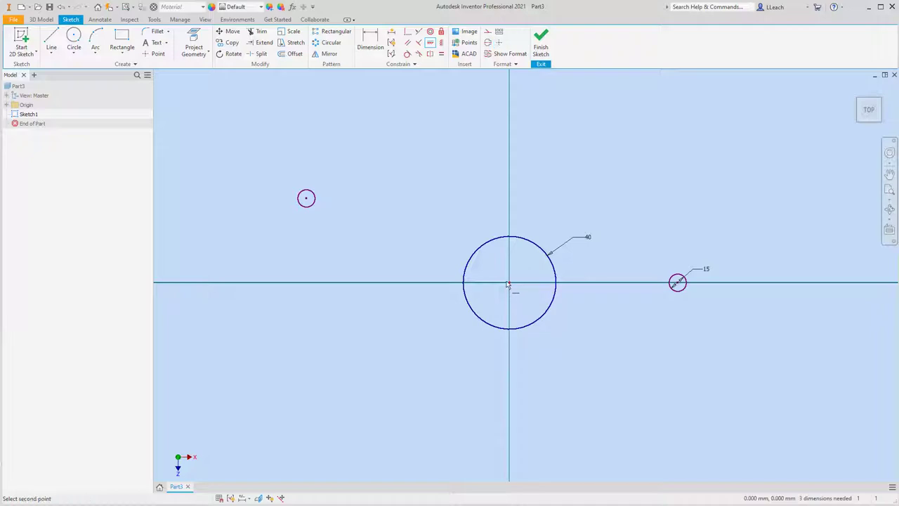
left_click(307, 198)
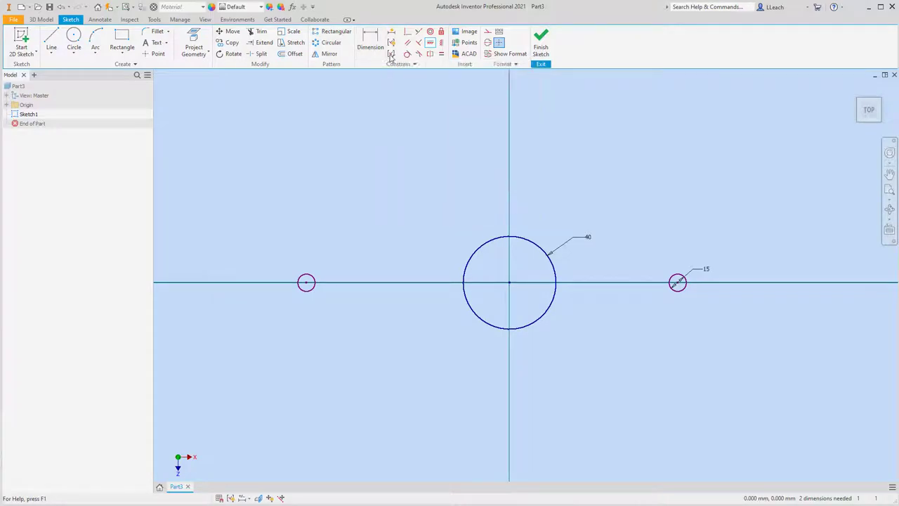
- Dimension the horizontal distance between the centres of the two small circles as 100 mm
left_click(370, 41)
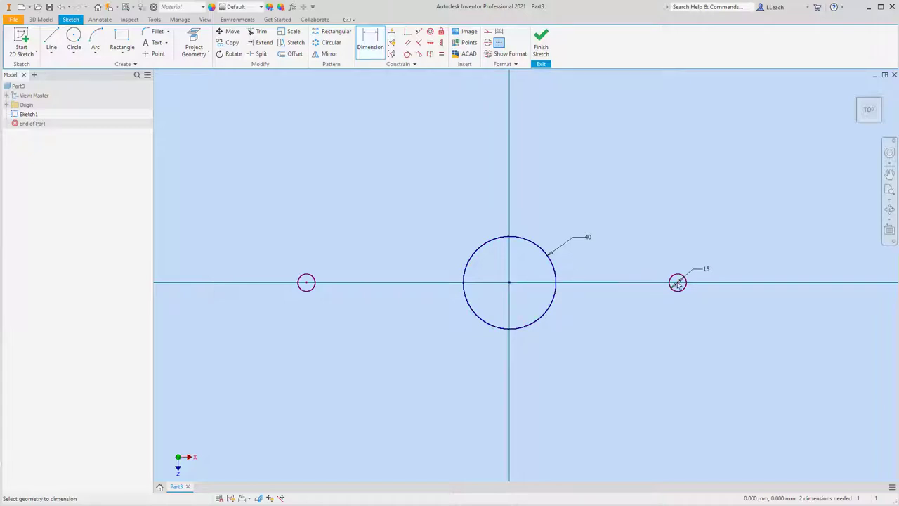
left_click(307, 283)
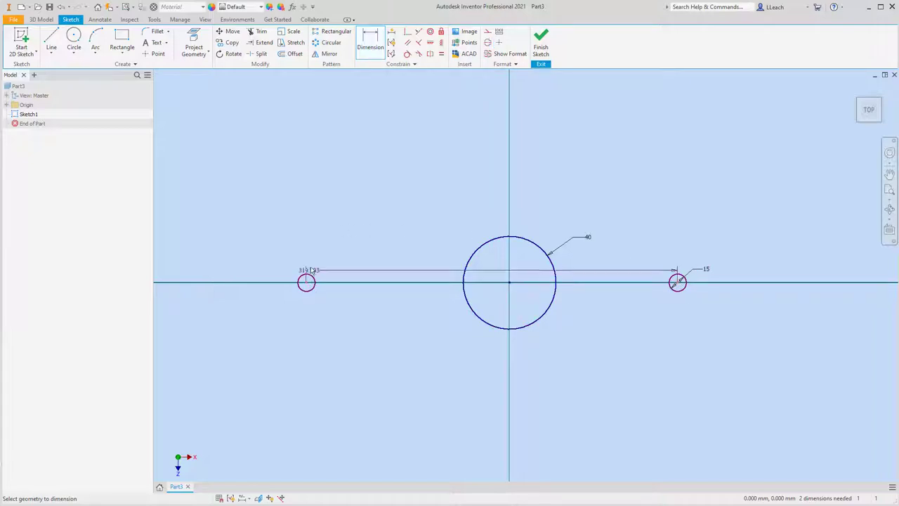
left_click(461, 189)
type("1")
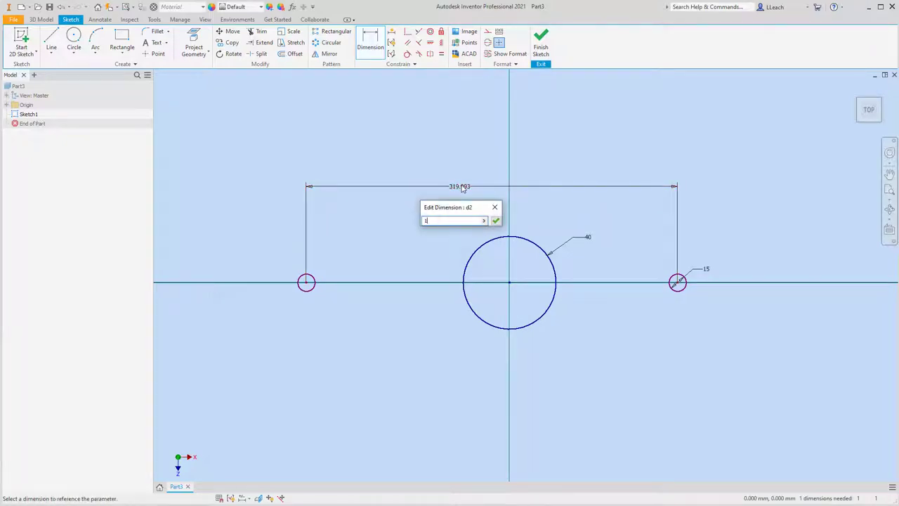
type("00")
key("Return")
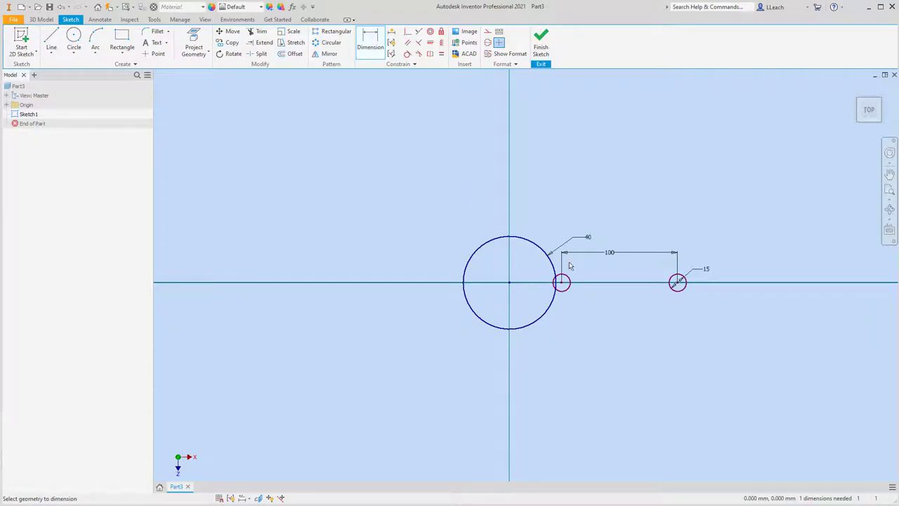
key("Escape")
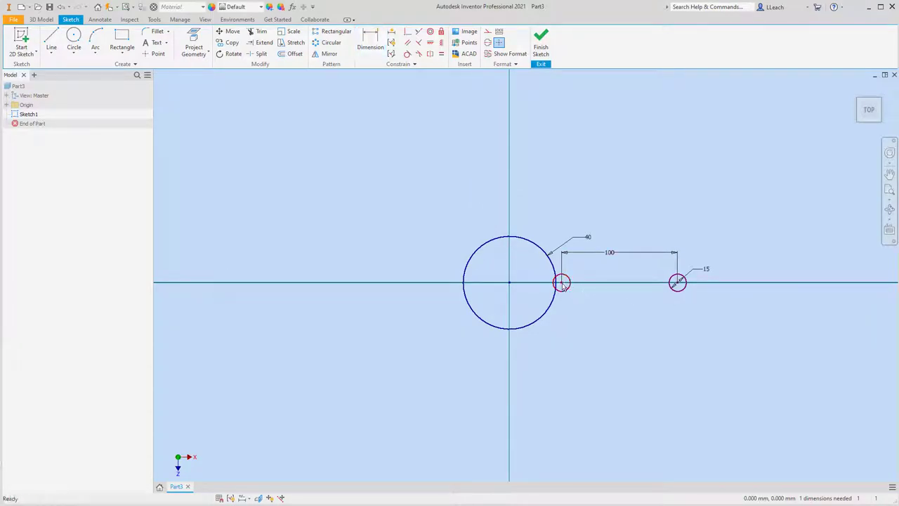
- Move the small circles to either side of the central circle and dimension the left centre 50 mm from the middle, referencing the 100 mm dimension
left_click_drag(563, 285, 451, 283)
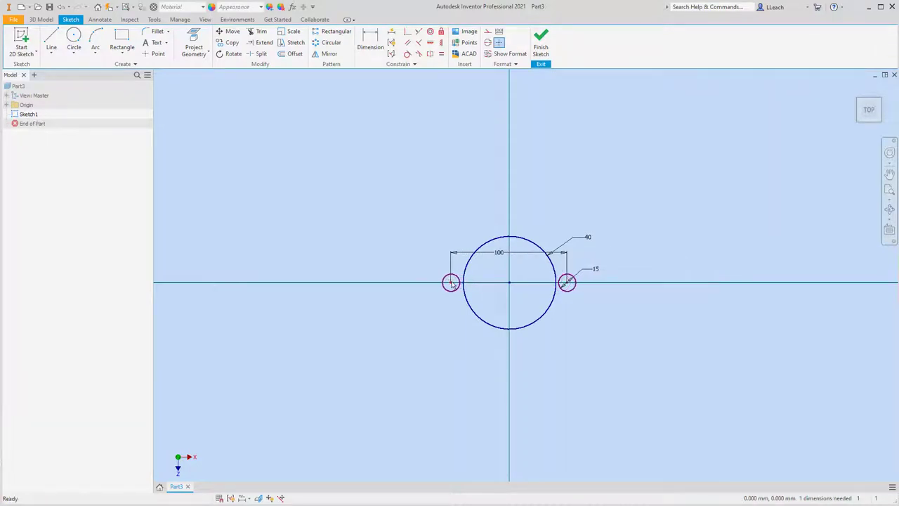
left_click(370, 46)
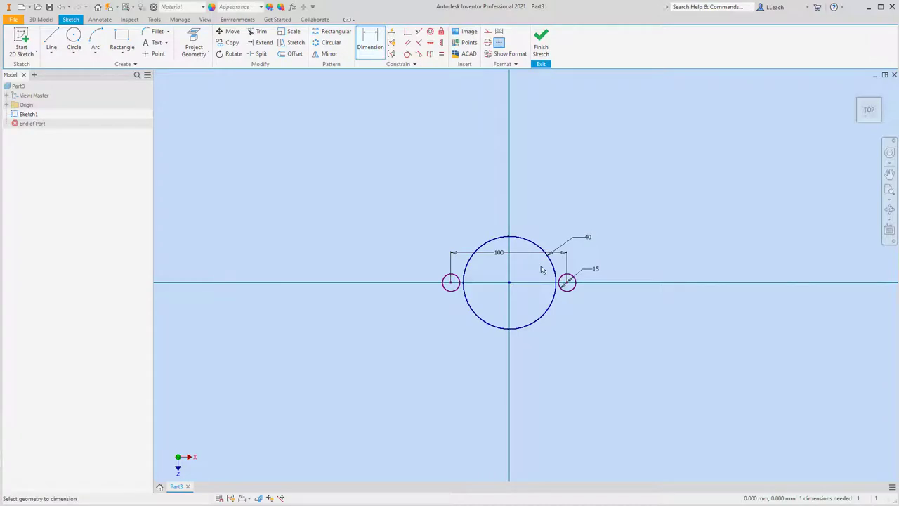
left_click(509, 283)
left_click(451, 283)
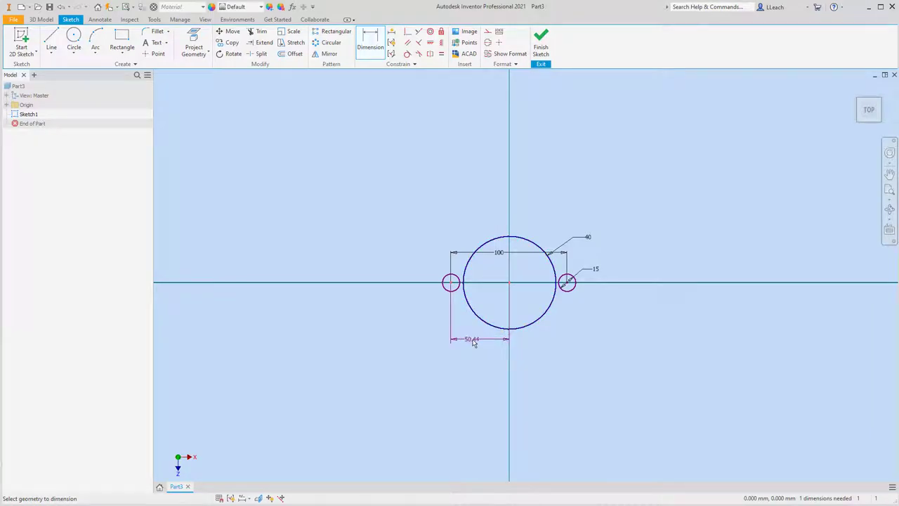
left_click(477, 340)
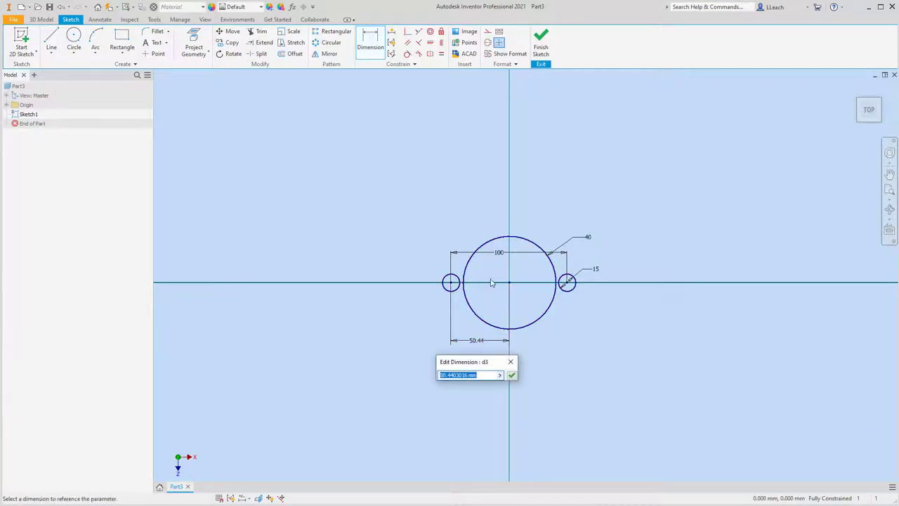
left_click(499, 253)
left_click(511, 376)
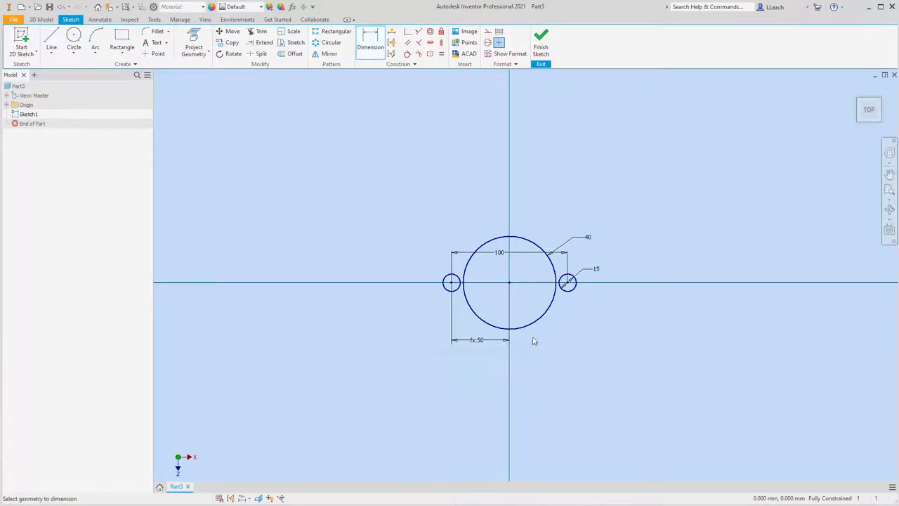
- Sketch a larger centre-point circle about 34 mm in diameter, concentric with the right small circle
scroll(520, 261, "up", 1)
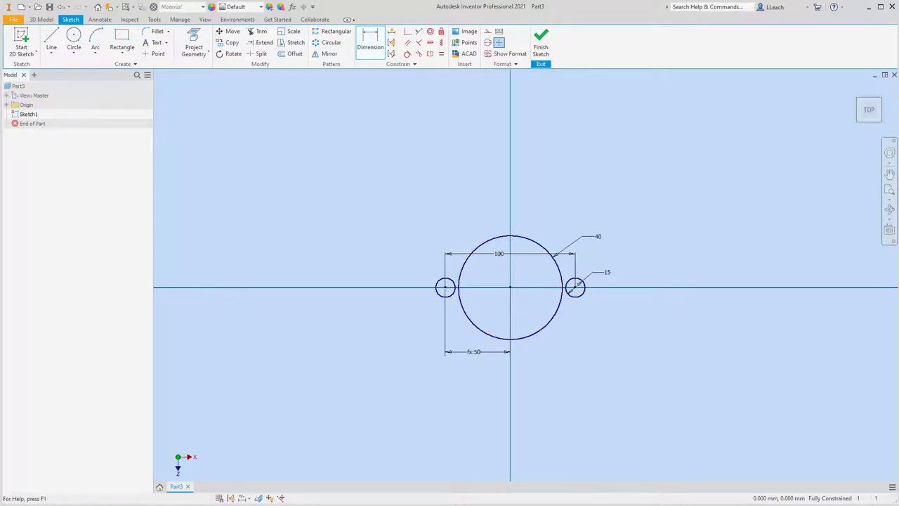
left_click(74, 53)
left_click(84, 67)
scroll(668, 297, "down", 3)
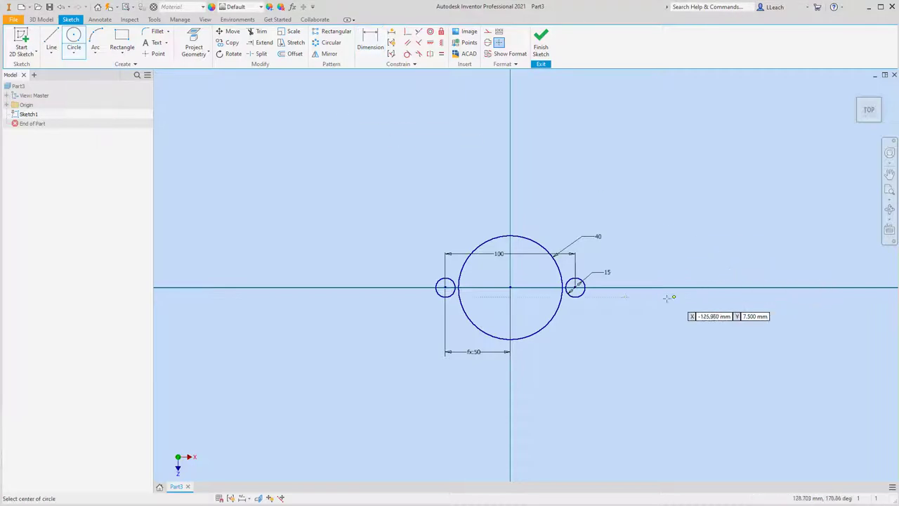
scroll(624, 297, "up", 8)
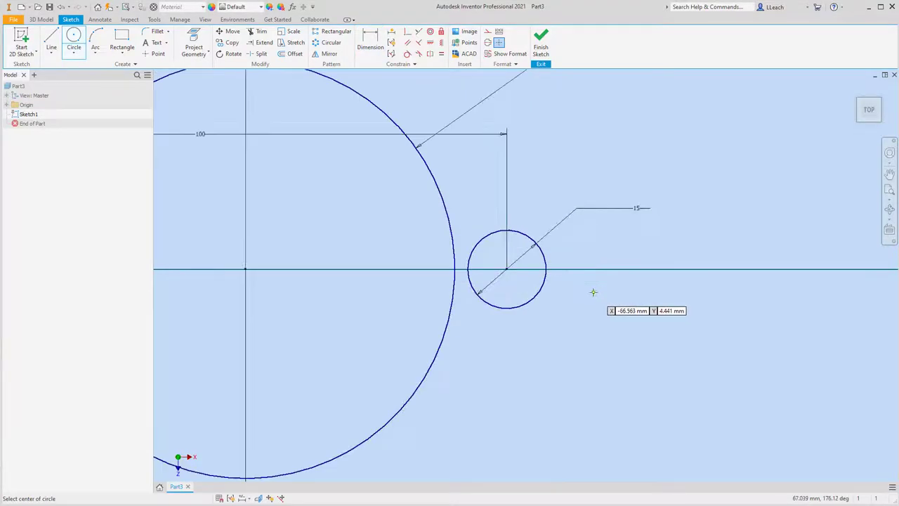
left_click(507, 269)
left_click(589, 295)
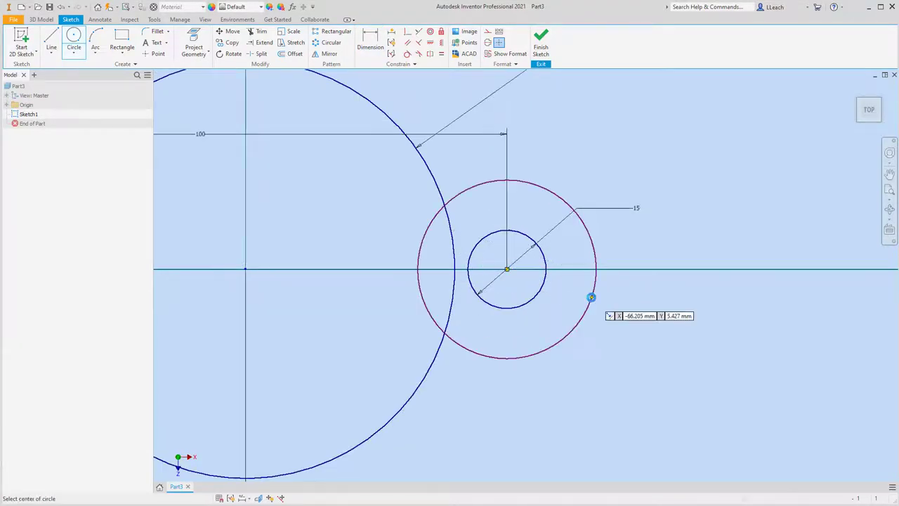
key("d")
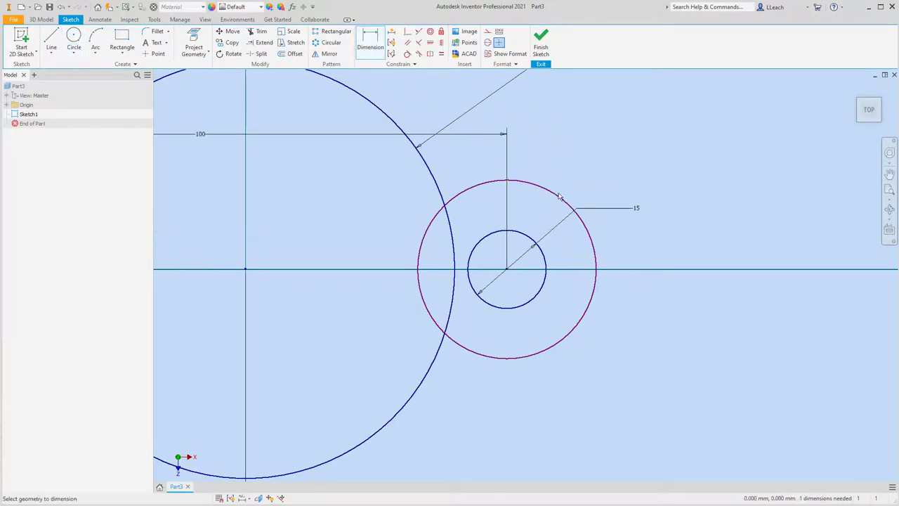
left_click(584, 226)
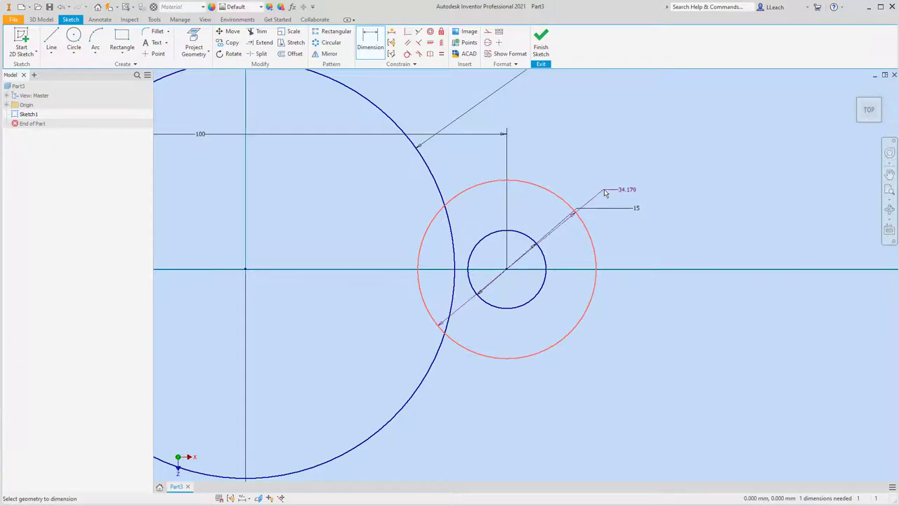
left_click(649, 242)
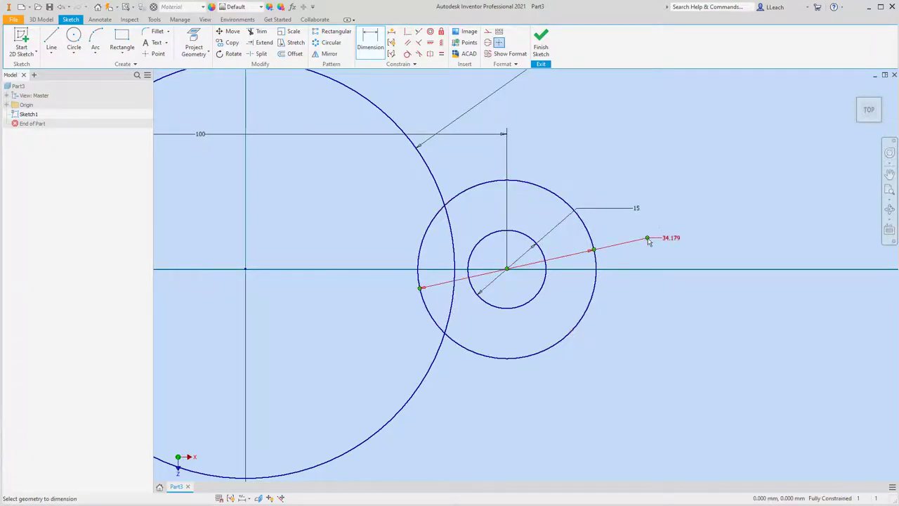
right_click(646, 238)
key("Escape")
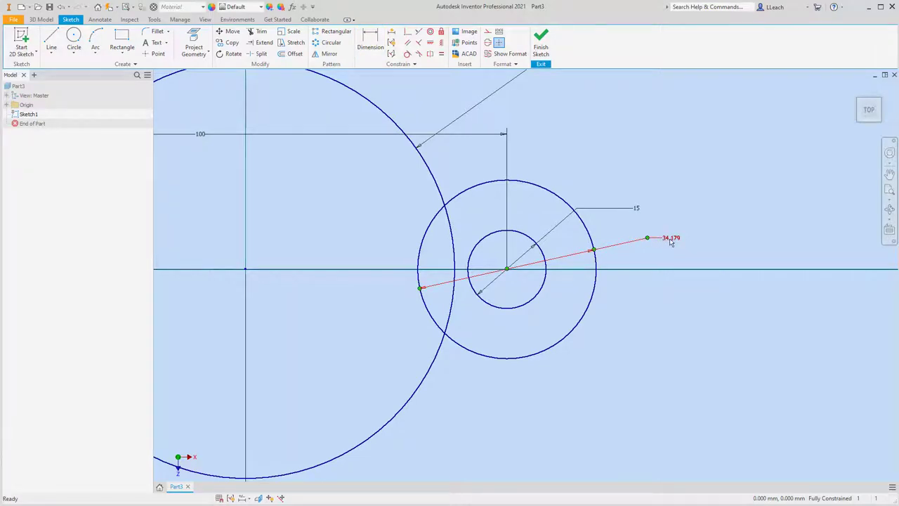
right_click(671, 241)
key("Escape")
key("Delete")
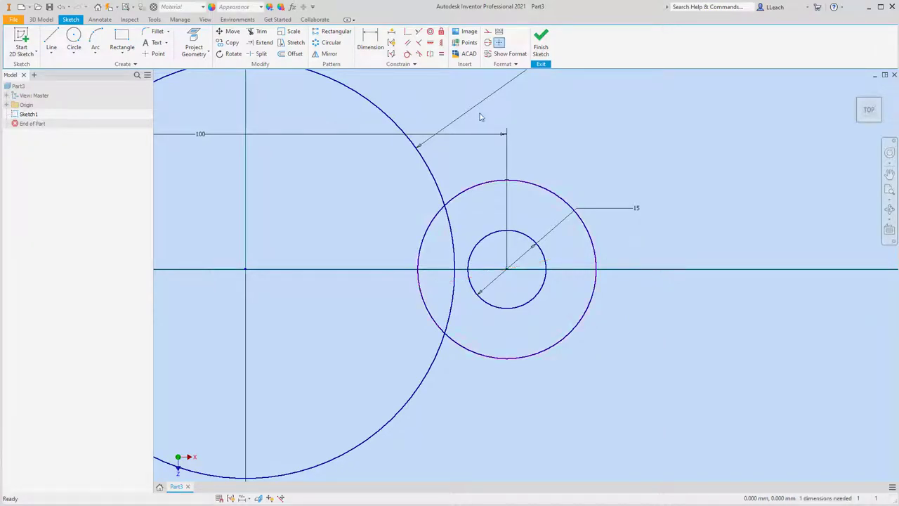
- Add a radius dimension of 22 mm to the larger circle around the right small circle
left_click(370, 40)
left_click(594, 256)
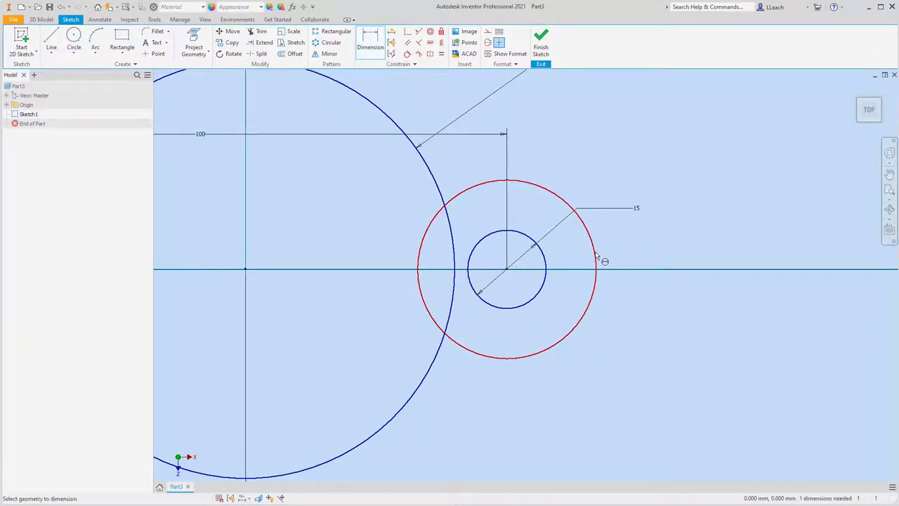
right_click(670, 229)
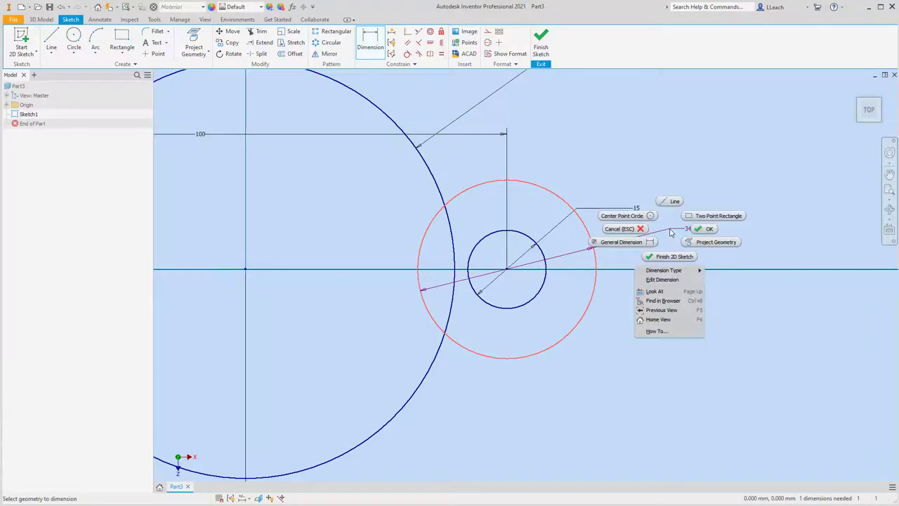
mouse_move(676, 271)
left_click(721, 271)
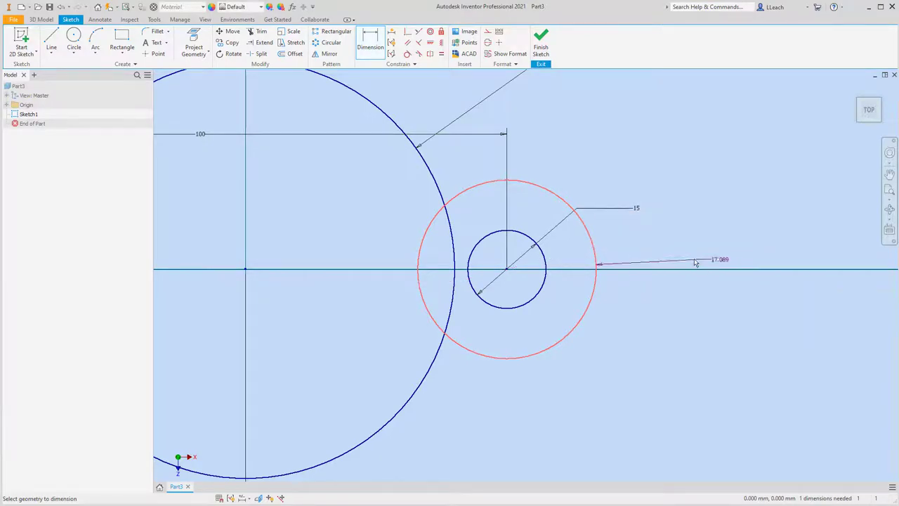
left_click(652, 234)
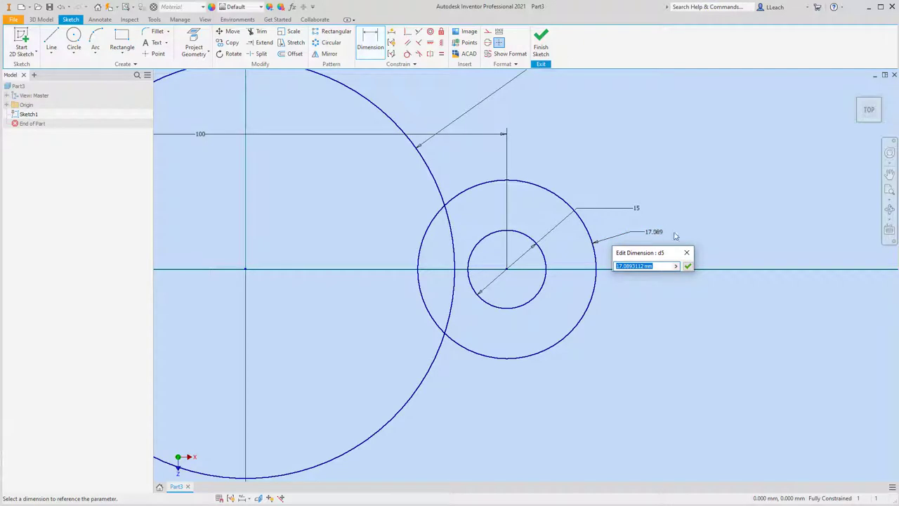
type("22")
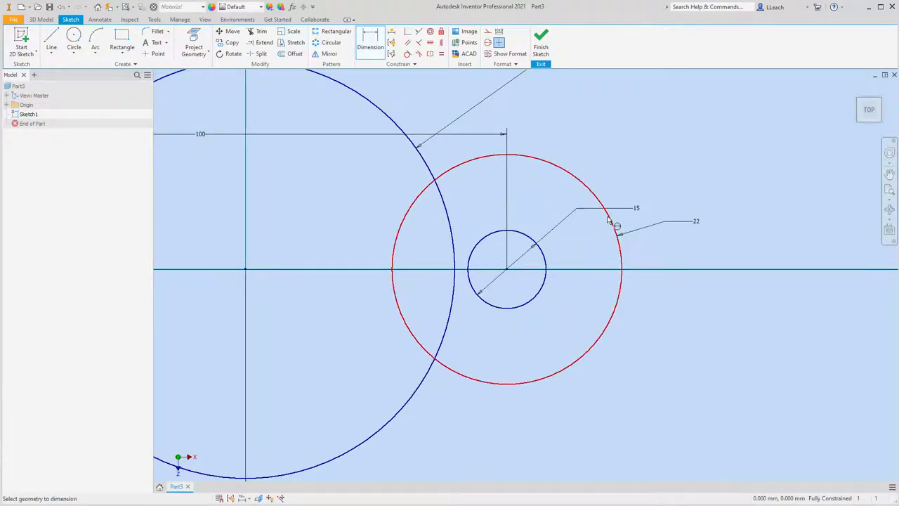
- Sketch a larger circle concentric with the left small circle and make it equal to the right outer circle with an Equal constraint
scroll(609, 222, "down", 4)
middle_click_drag(595, 204, 661, 218)
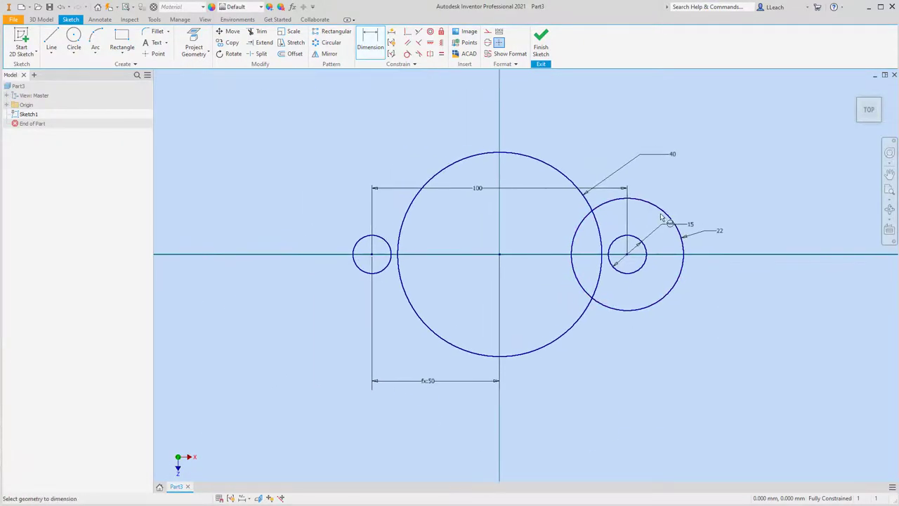
left_click(74, 54)
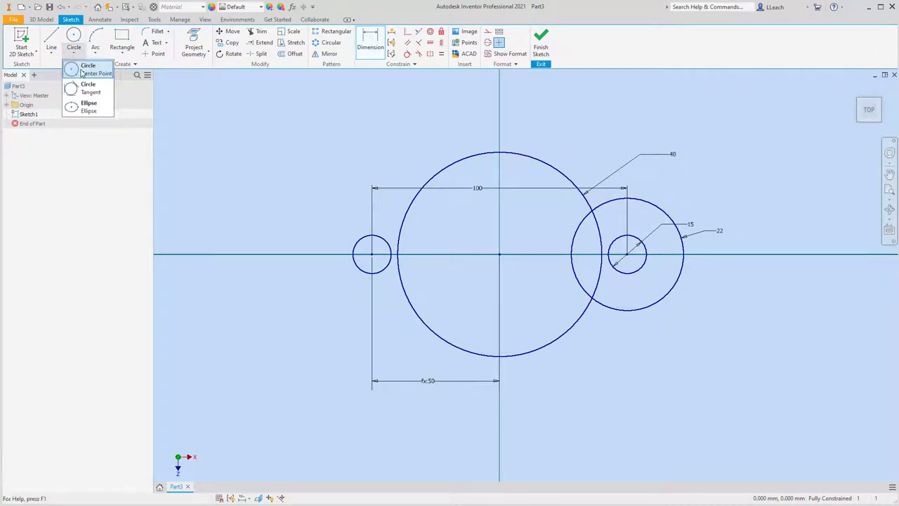
left_click(83, 69)
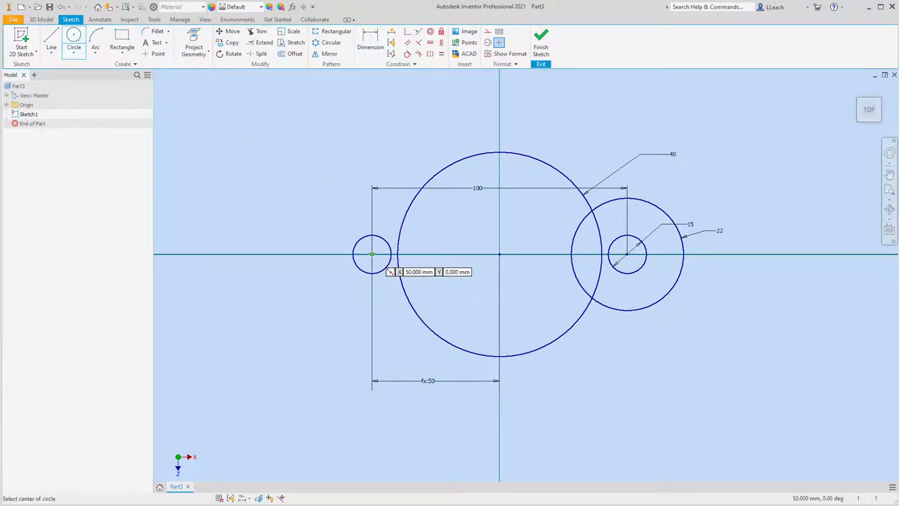
left_click(372, 254)
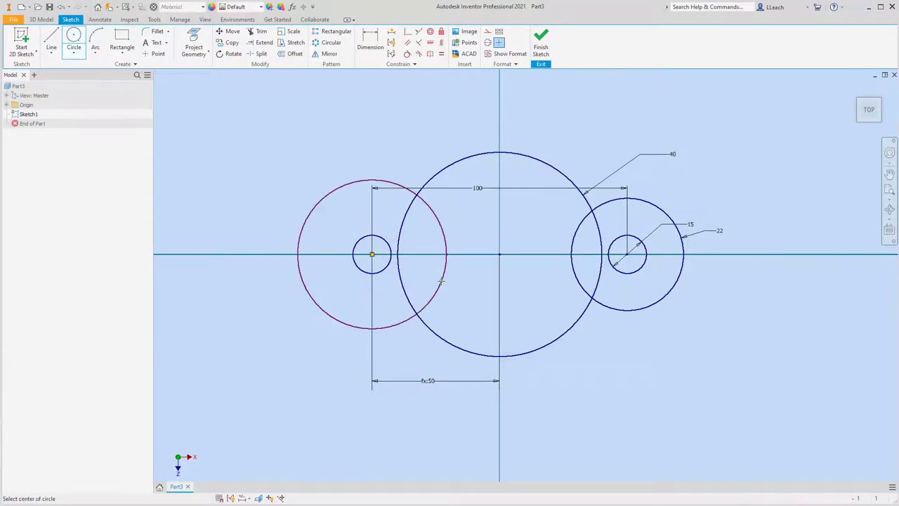
left_click(441, 281)
key("Escape")
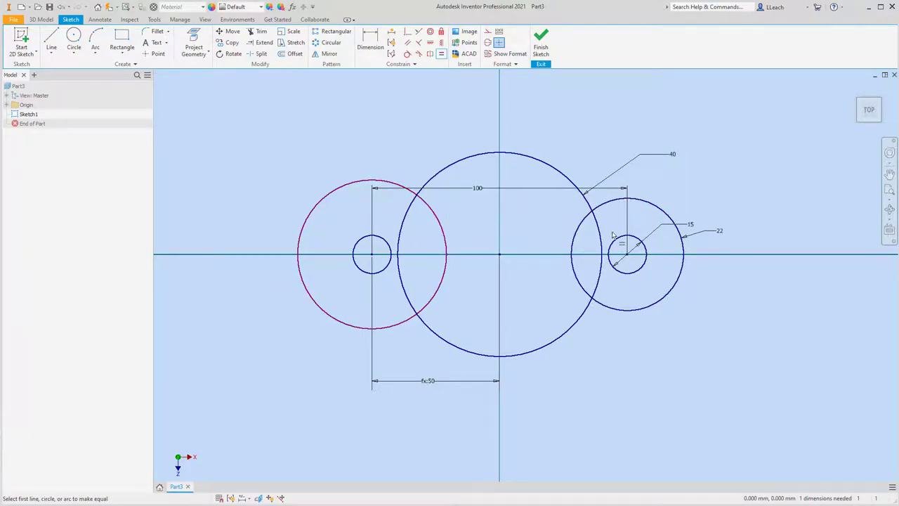
left_click(603, 207)
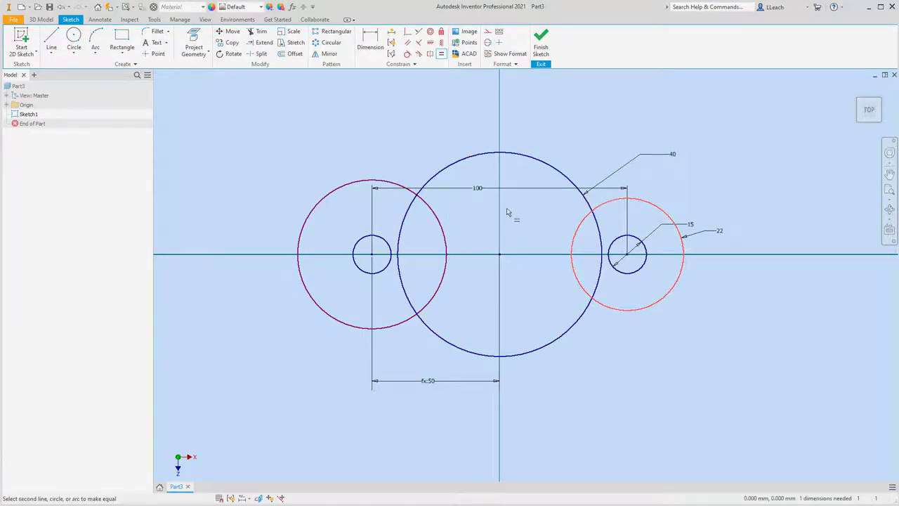
left_click(441, 223)
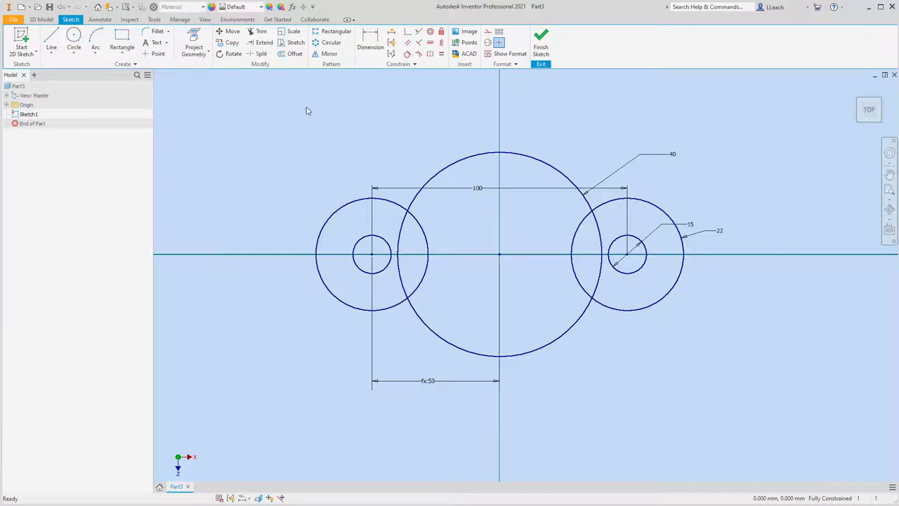
- Start a line on the upper edge of the left outer circle, heading towards the central circle
left_click(56, 54)
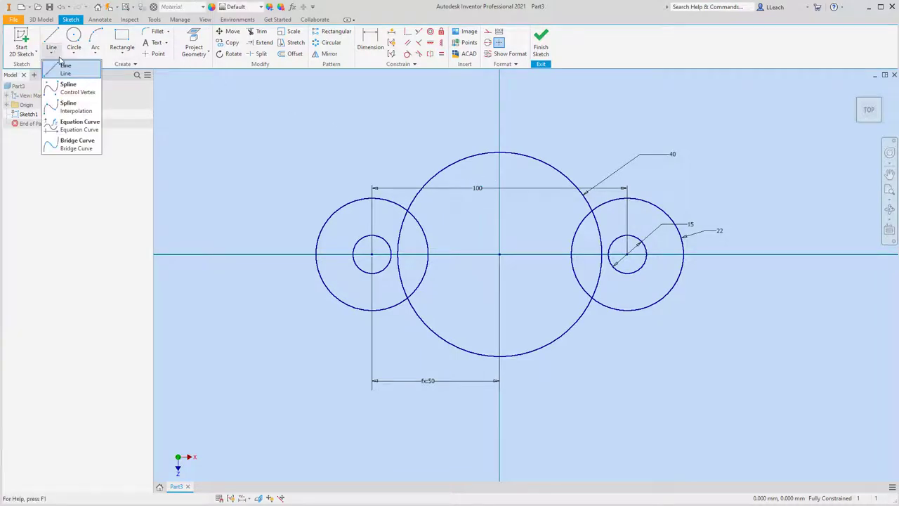
left_click(64, 67)
scroll(370, 167, "up", 5)
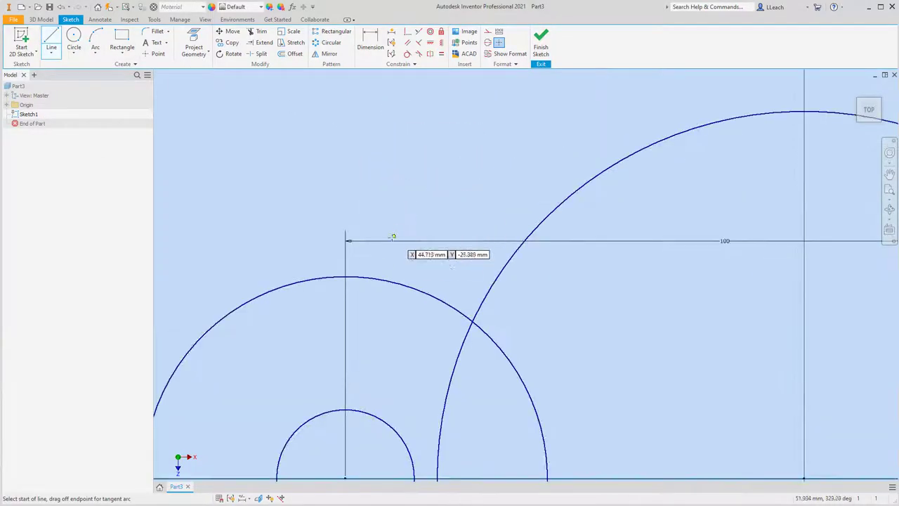
left_click(386, 279)
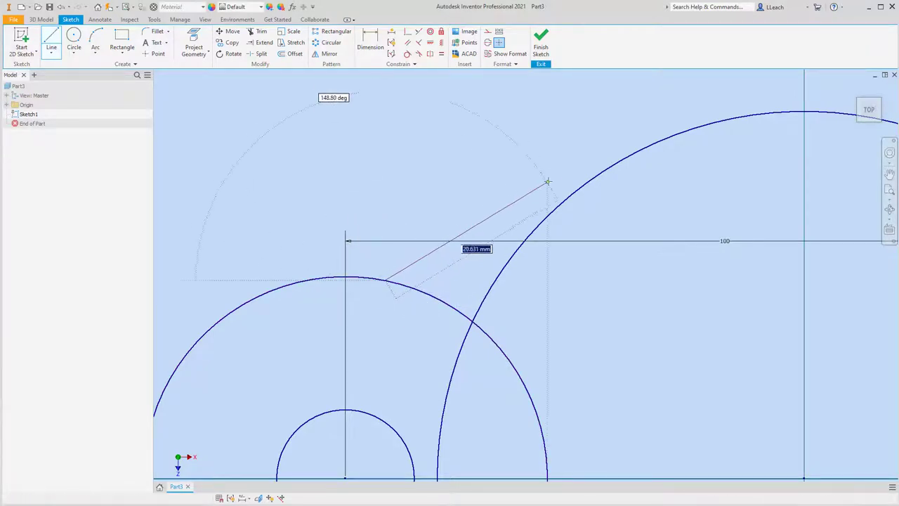